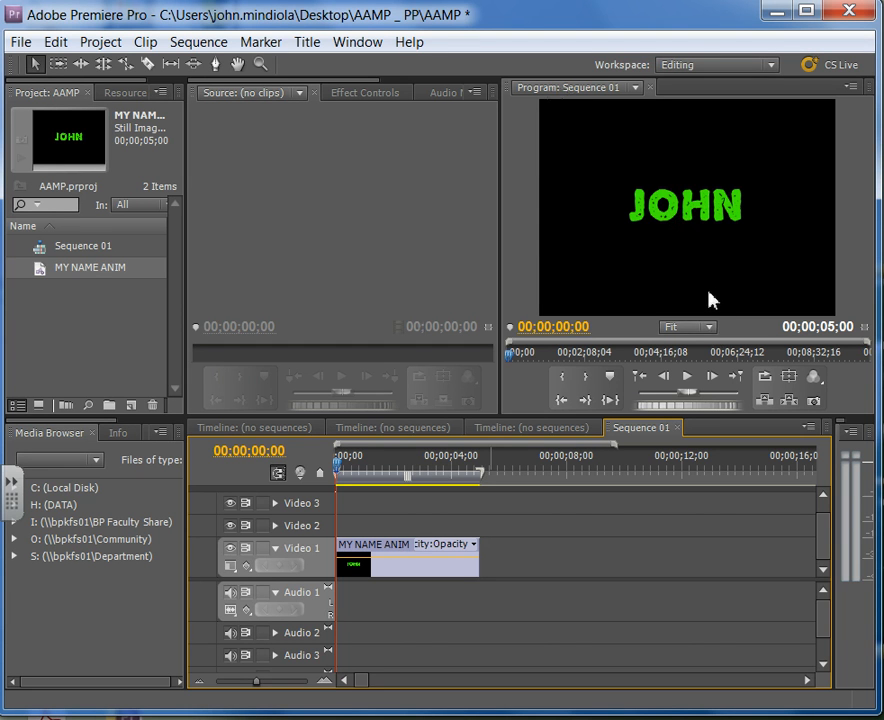
Set the program preview magnification to 25% and trim the end of the MY NAME ANIM clip to 00;00;03;27
{"action": "left_click", "coordinate": [710, 327]}
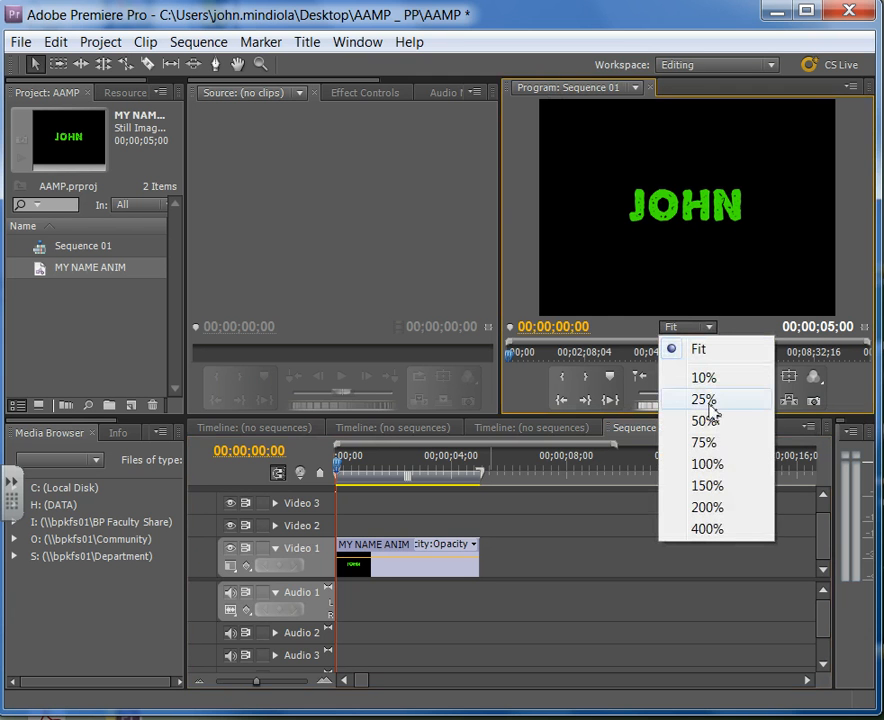
{"action": "left_click", "coordinate": [710, 421]}
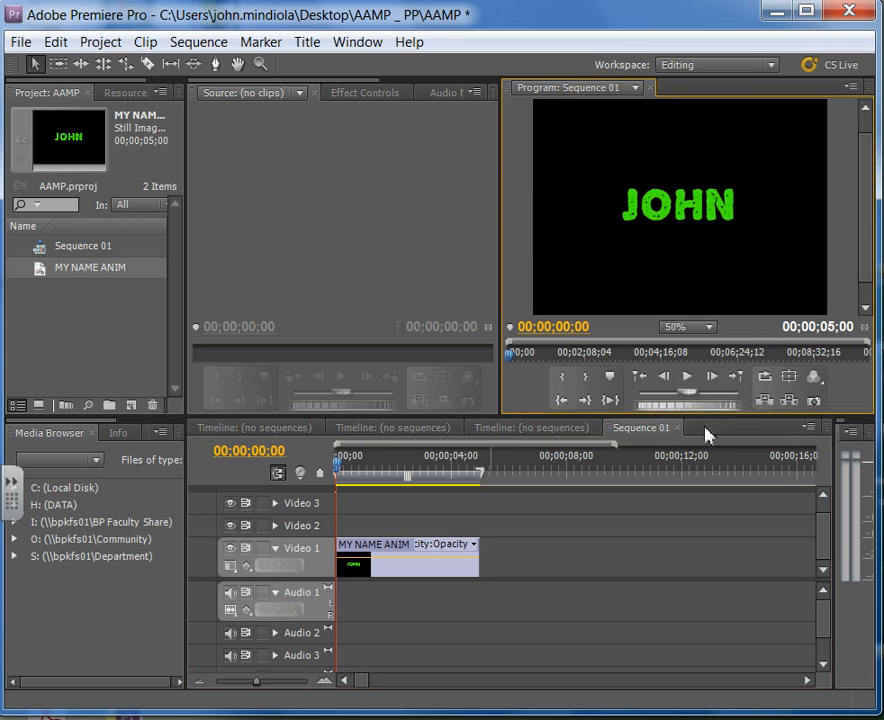
{"action": "left_click", "coordinate": [710, 327]}
{"action": "left_click", "coordinate": [707, 399]}
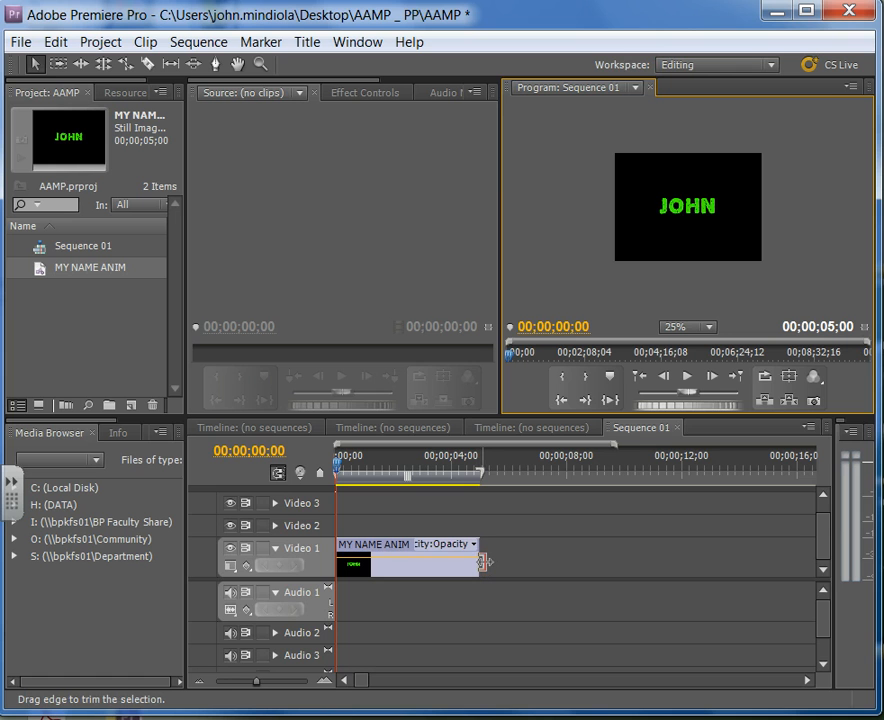
{"action": "left_click_drag", "start_coordinate": [487, 562], "coordinate": [451, 565]}
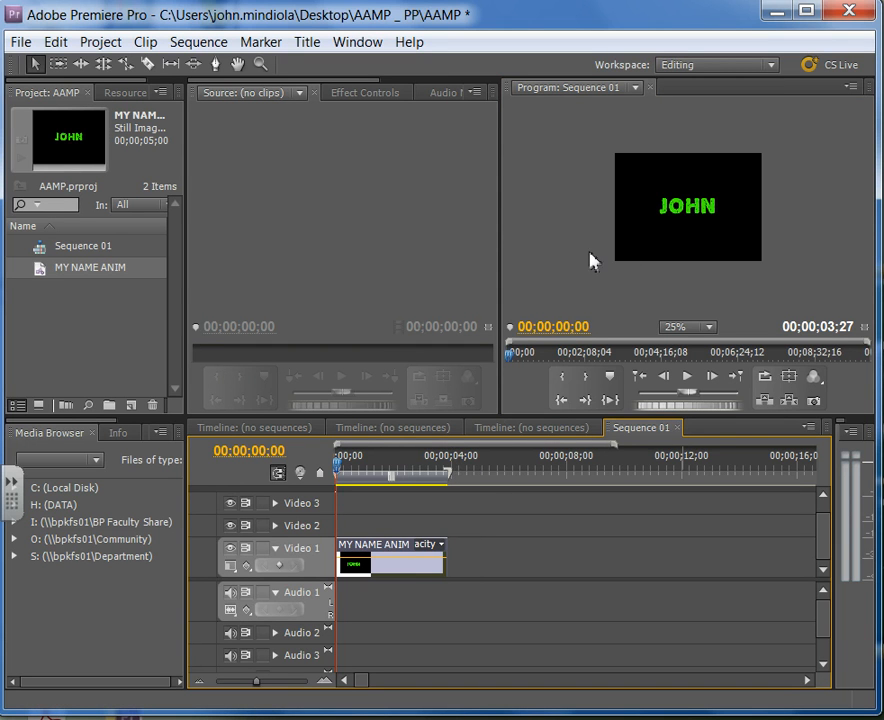
Move the title outside the frame's left edge to about -477, 244 and enable Position keyframing at 00;00;00;00
{"action": "left_click", "coordinate": [676, 217]}
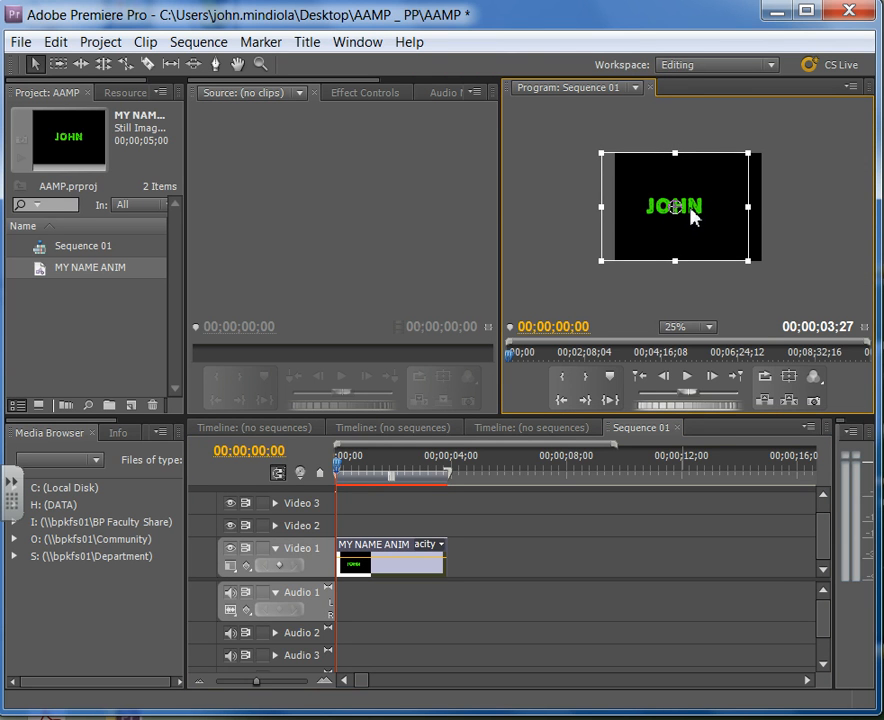
{"action": "left_click_drag", "start_coordinate": [691, 215], "coordinate": [705, 208]}
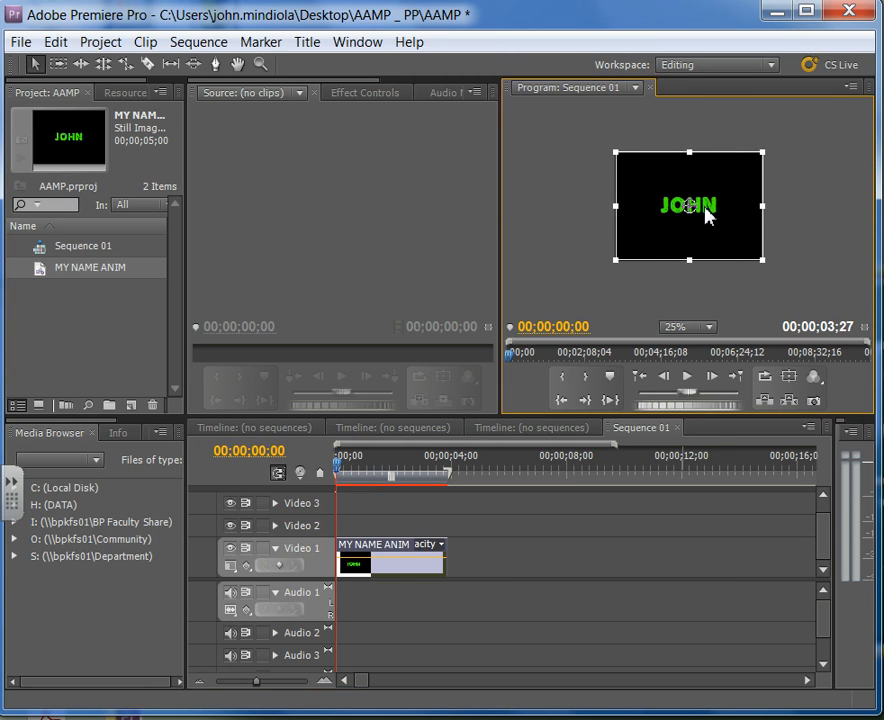
{"action": "left_click", "coordinate": [370, 95]}
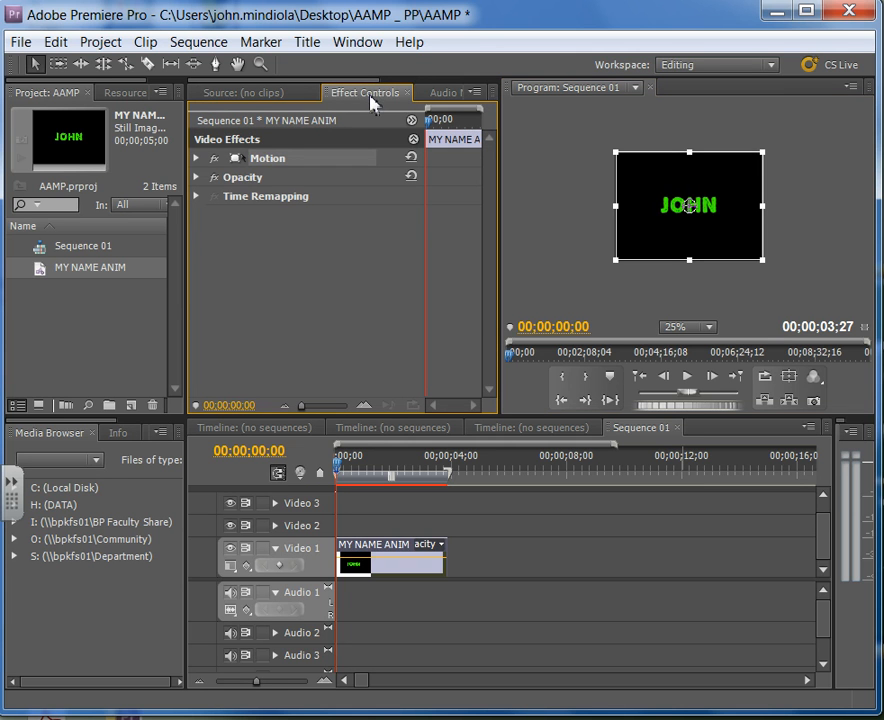
{"action": "left_click", "coordinate": [196, 159]}
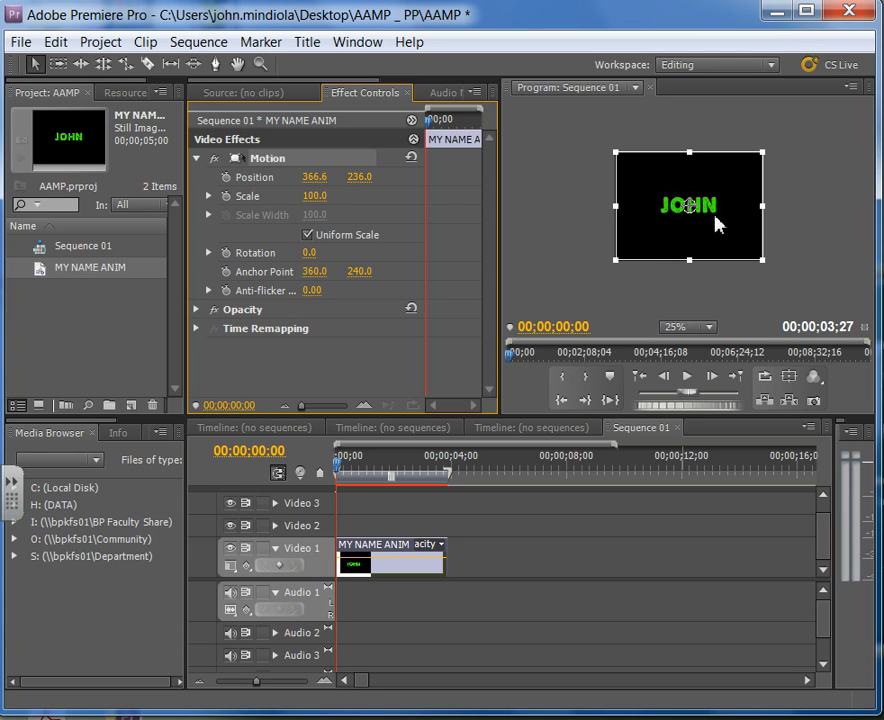
{"action": "left_click_drag", "start_coordinate": [712, 208], "coordinate": [687, 208]}
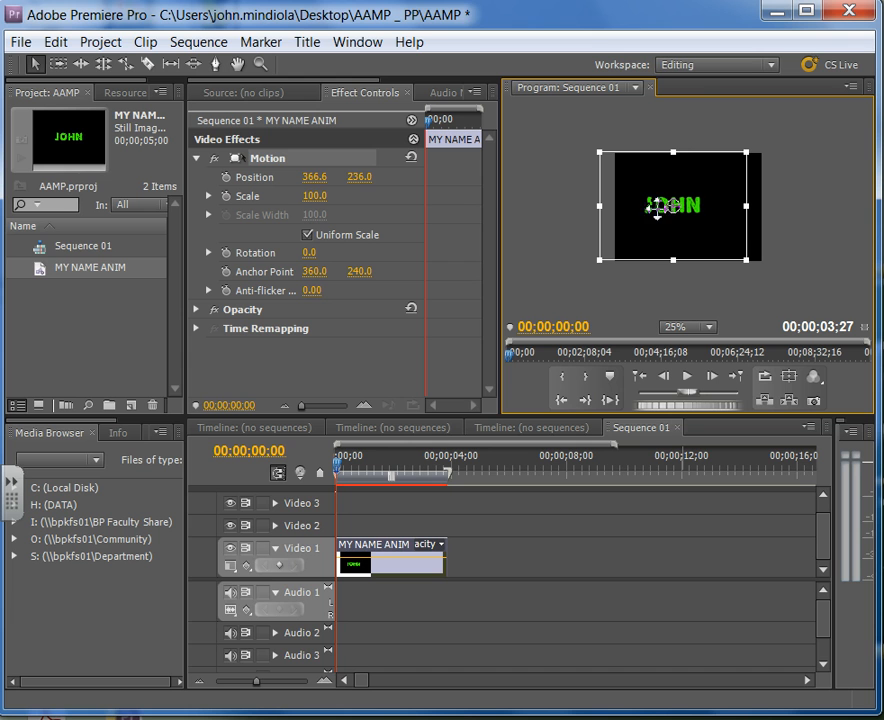
{"action": "left_click_drag", "start_coordinate": [649, 215], "coordinate": [508, 210]}
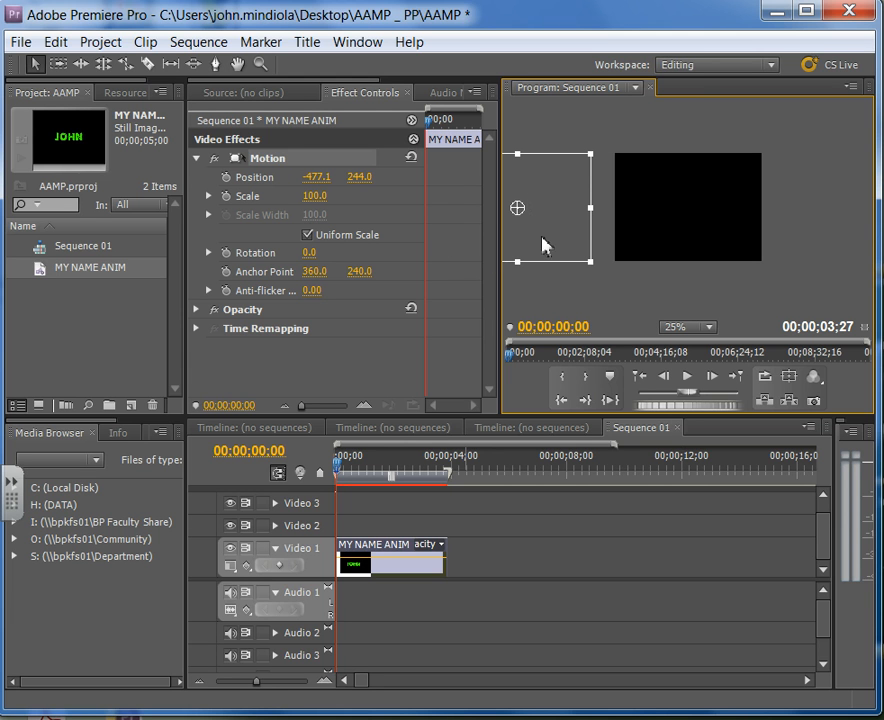
{"action": "left_click", "coordinate": [227, 178]}
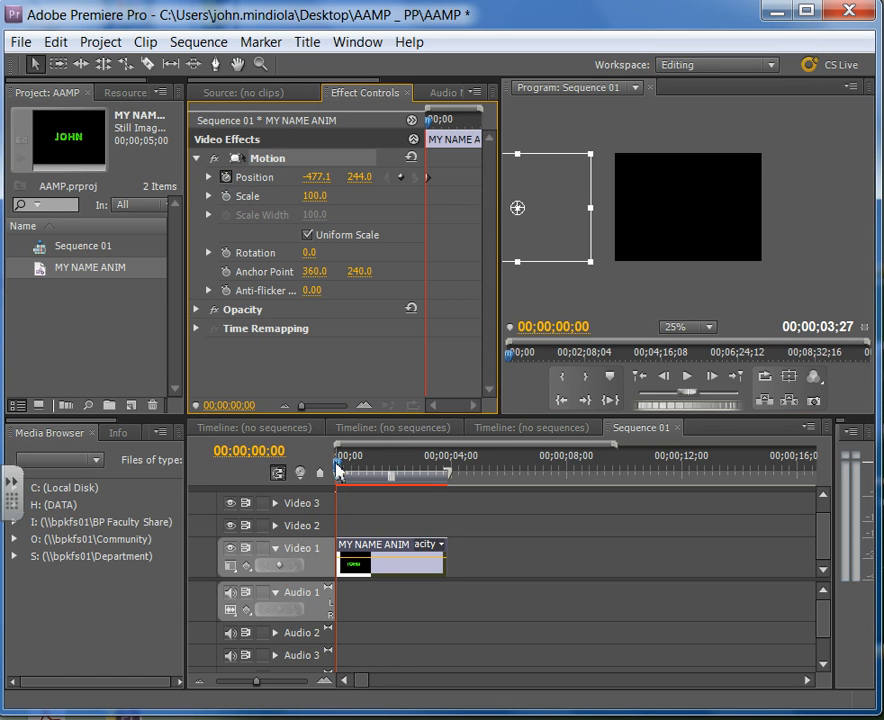
Add a Position keyframe at 00;00;01;09 by moving the title into the frame to about 437, 252
{"action": "left_click_drag", "start_coordinate": [337, 470], "coordinate": [375, 480]}
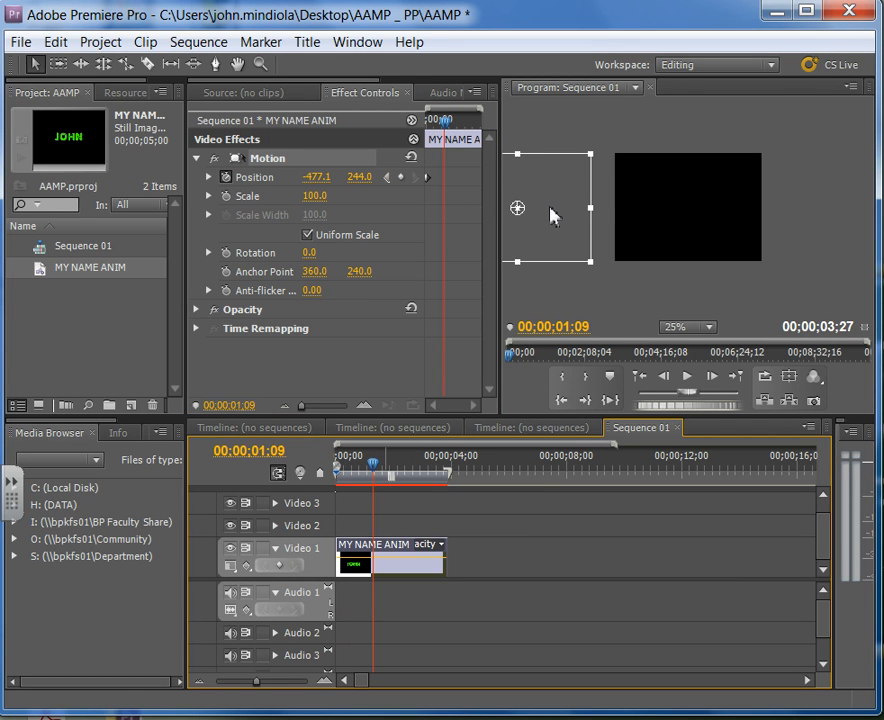
{"action": "left_click_drag", "start_coordinate": [562, 213], "coordinate": [586, 216]}
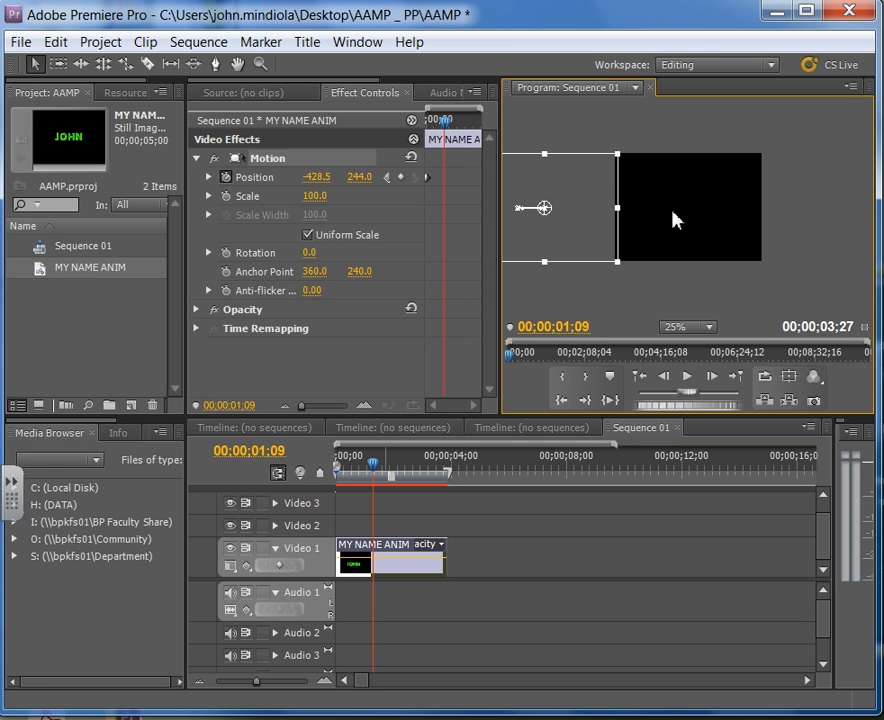
{"action": "left_click_drag", "start_coordinate": [673, 211], "coordinate": [740, 215]}
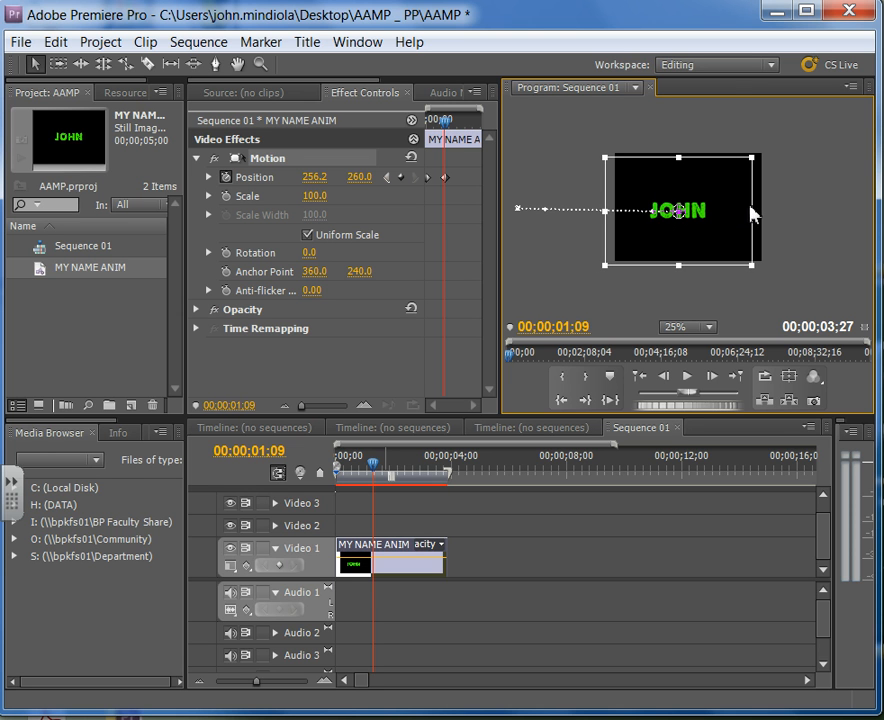
{"action": "left_click_drag", "start_coordinate": [757, 213], "coordinate": [782, 211]}
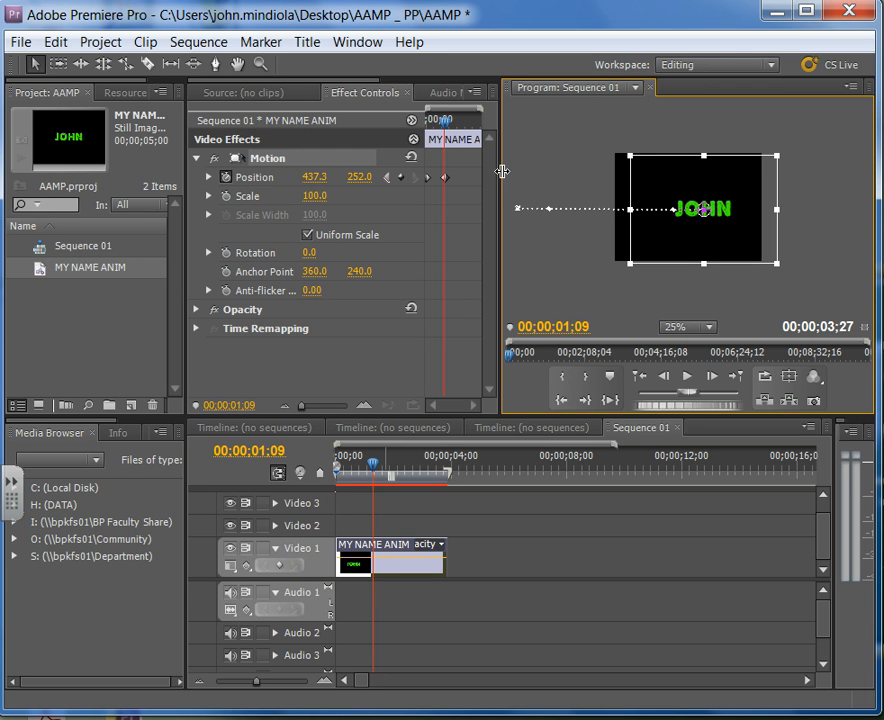
Widen the effect keyframe area and add a Position keyframe at 00;00;02;15 that holds the title in place
{"action": "left_click_drag", "start_coordinate": [499, 170], "coordinate": [538, 177]}
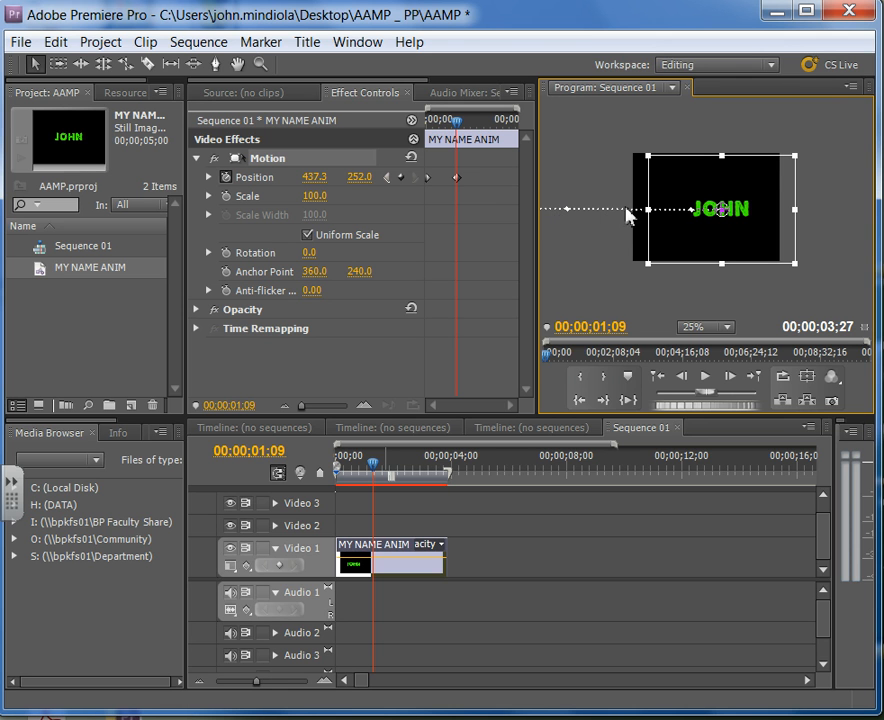
{"action": "left_click", "coordinate": [459, 125]}
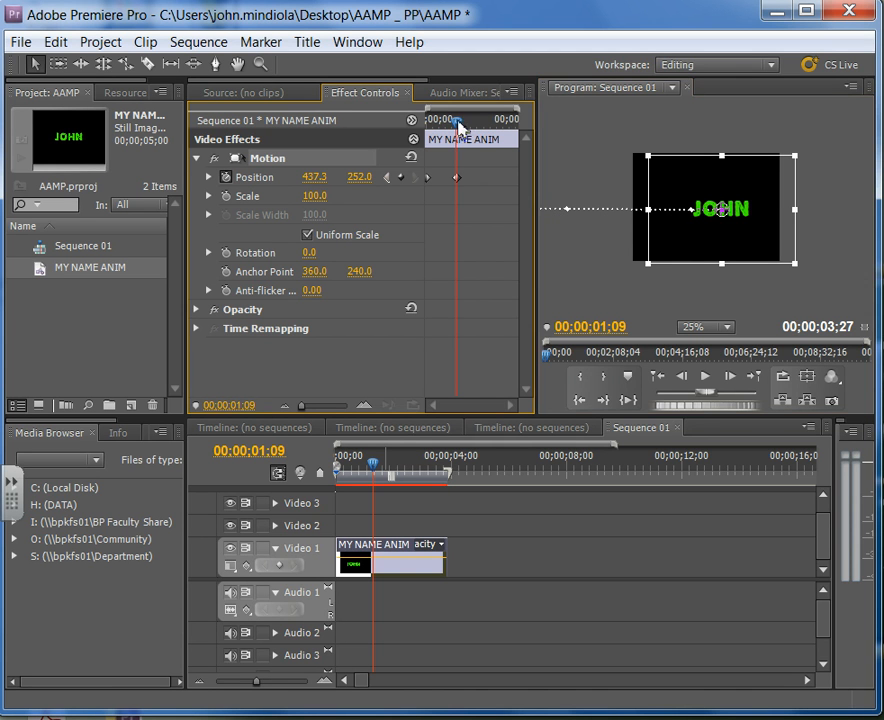
{"action": "left_click_drag", "start_coordinate": [459, 127], "coordinate": [489, 131]}
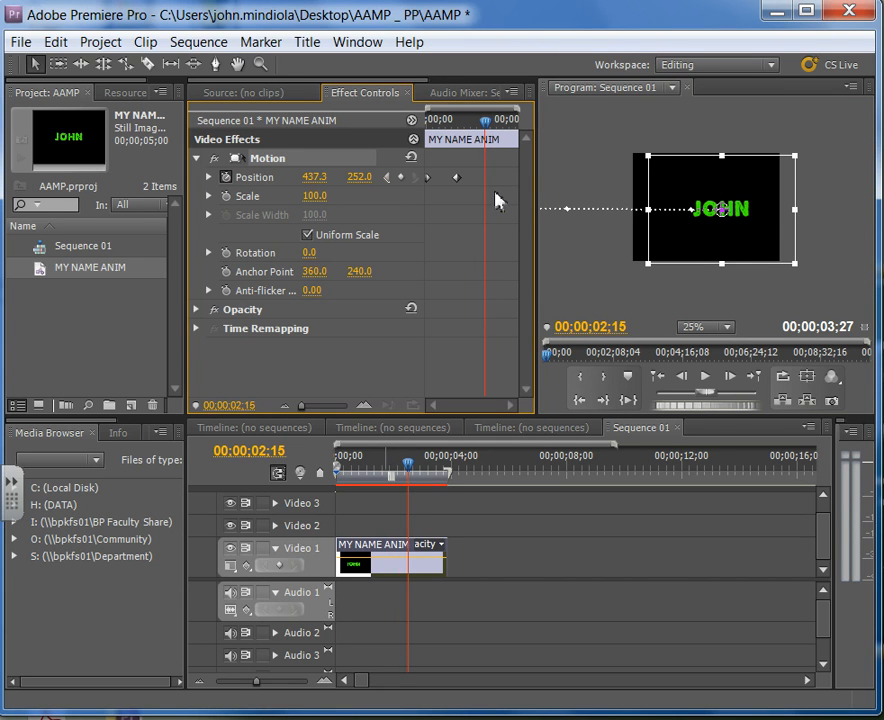
{"action": "left_click", "coordinate": [402, 178]}
Add a Position keyframe at 00;00;03;25 by moving the title past the frame's right edge to about 1184, 188
{"action": "left_click_drag", "start_coordinate": [487, 121], "coordinate": [521, 125]}
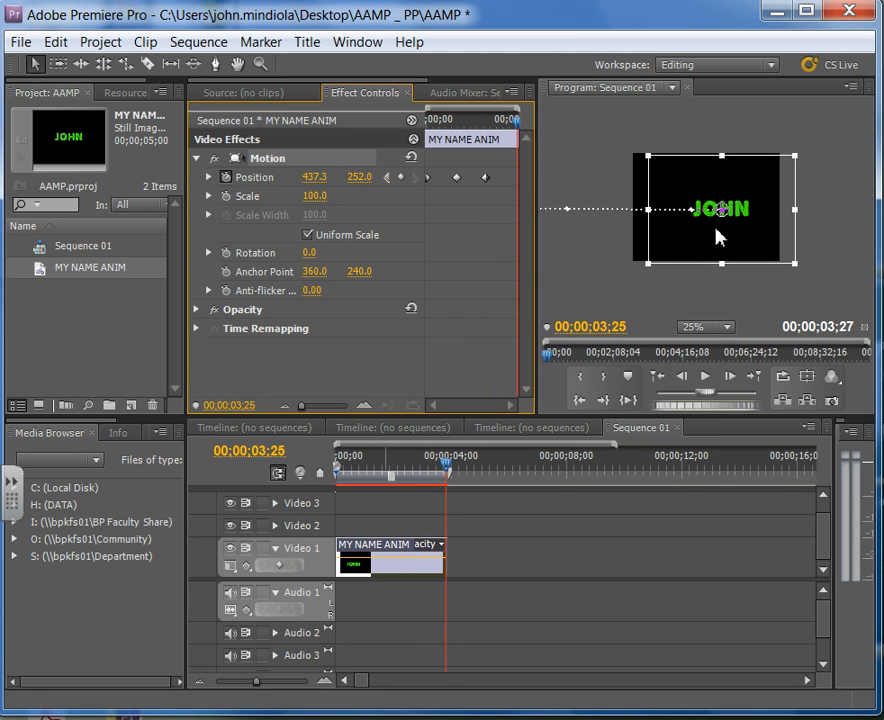
{"action": "left_click", "coordinate": [701, 198]}
{"action": "left_click_drag", "start_coordinate": [701, 198], "coordinate": [880, 185]}
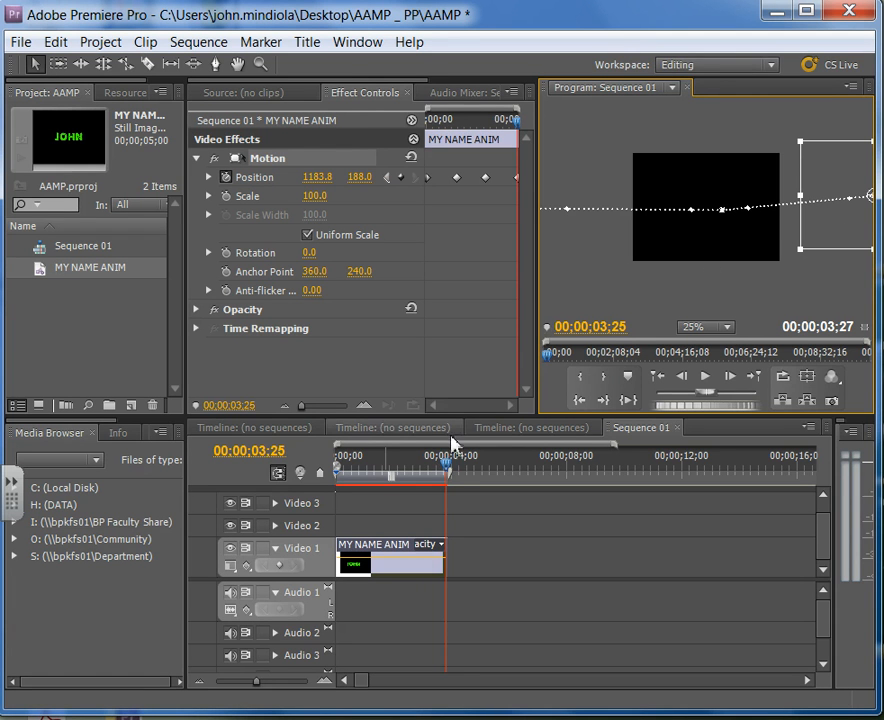
Set the program preview magnification to Fit and render the sequence's work area to play the title animation
{"action": "left_click_drag", "start_coordinate": [447, 466], "coordinate": [336, 476]}
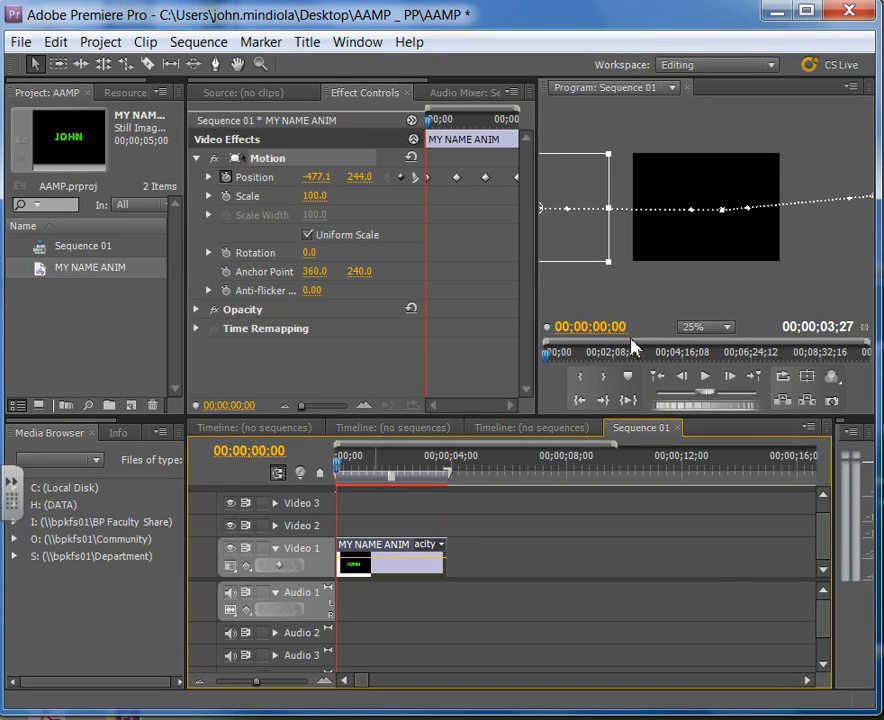
{"action": "left_click", "coordinate": [728, 329]}
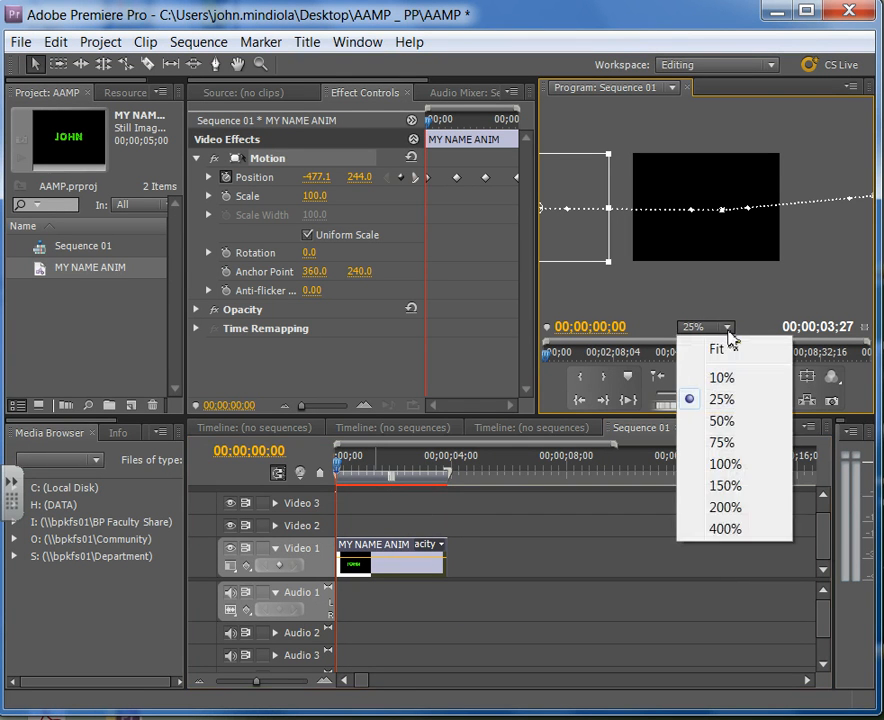
{"action": "left_click", "coordinate": [727, 290]}
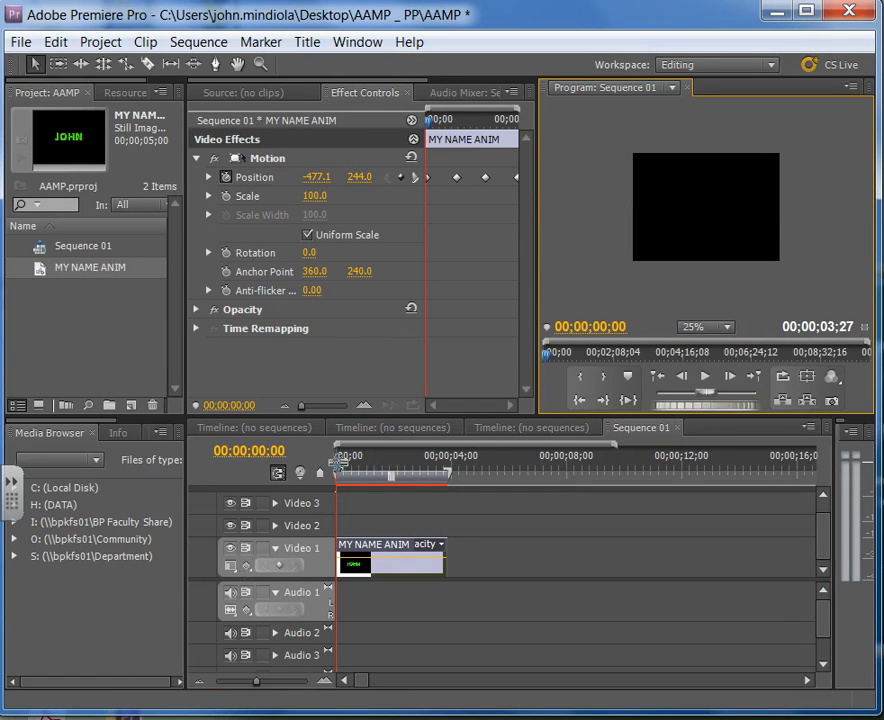
{"action": "left_click_drag", "start_coordinate": [339, 463], "coordinate": [337, 490]}
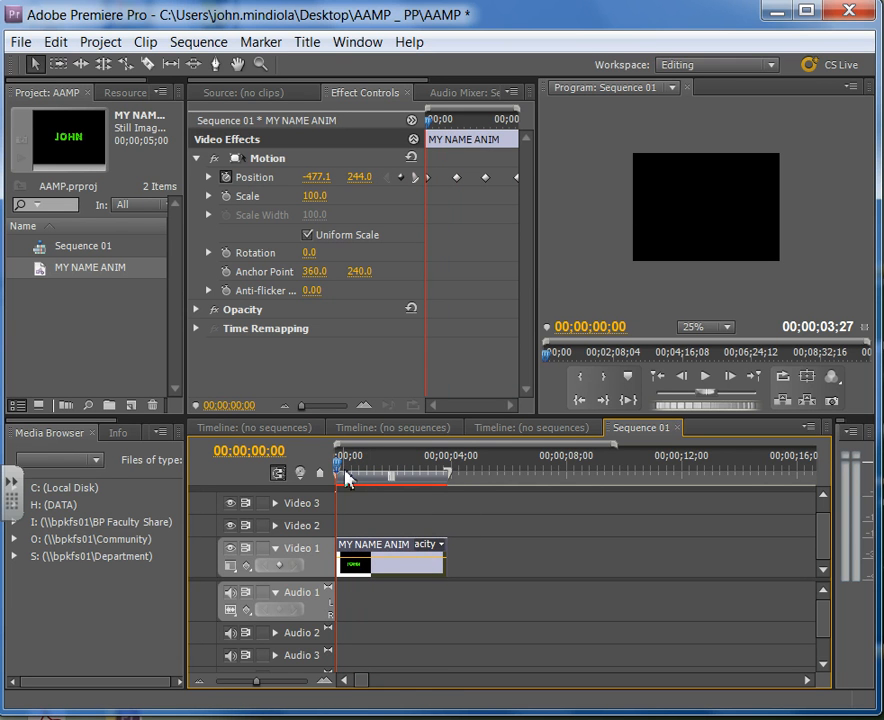
{"action": "left_click", "coordinate": [730, 329]}
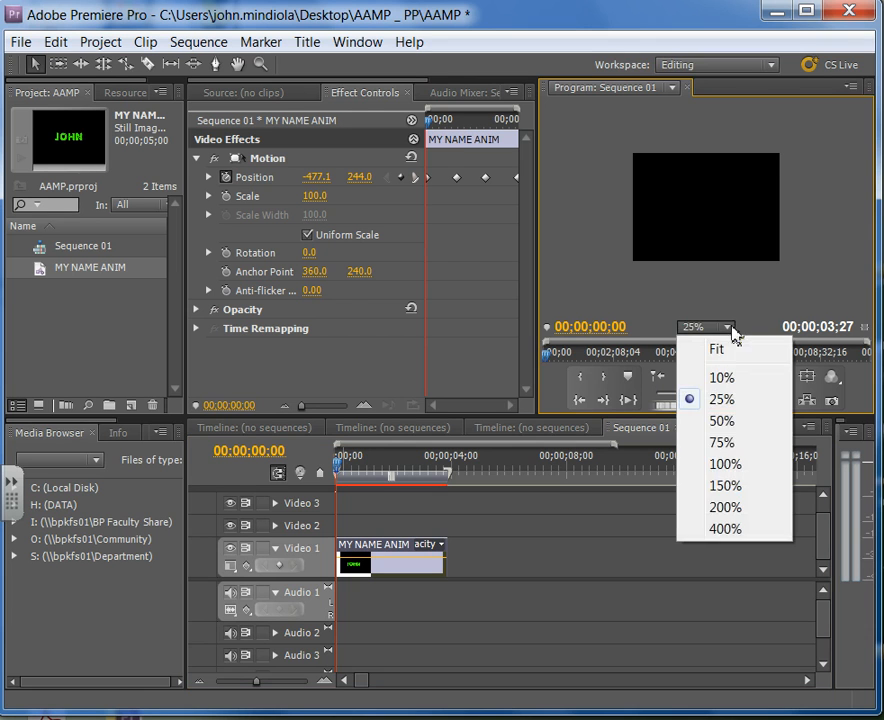
{"action": "left_click", "coordinate": [718, 350]}
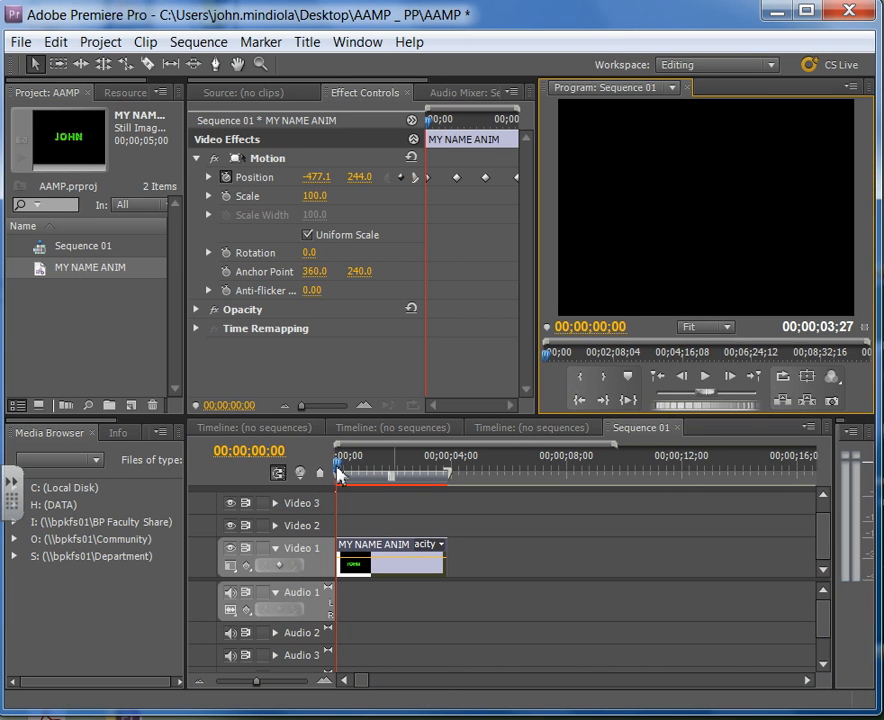
{"action": "left_click_drag", "start_coordinate": [341, 468], "coordinate": [380, 474]}
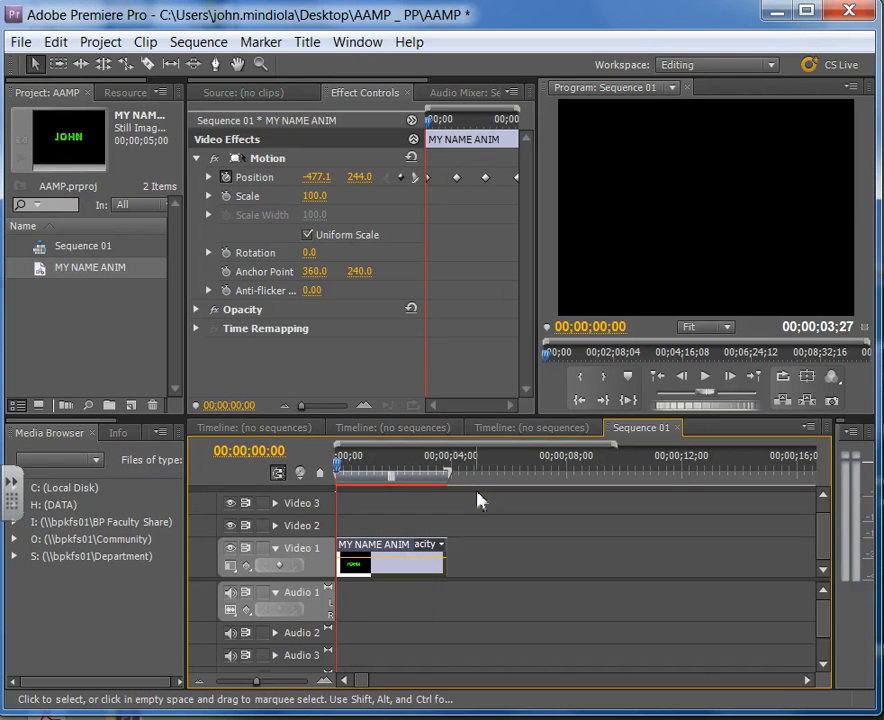
{"action": "key", "text": "Return"}
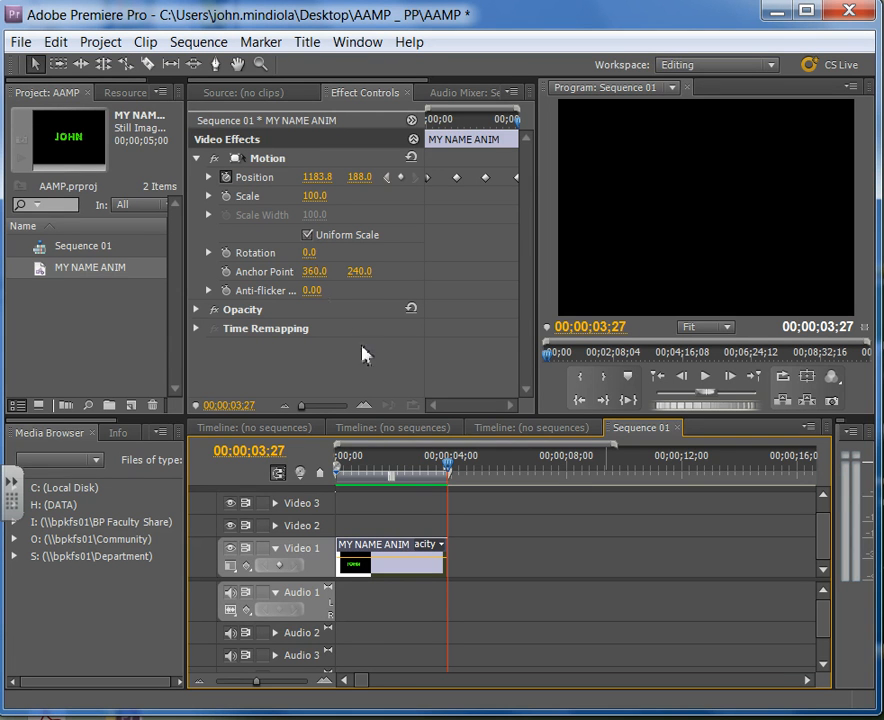
Save the project and open the media export settings for Sequence 01
{"action": "left_click", "coordinate": [21, 44]}
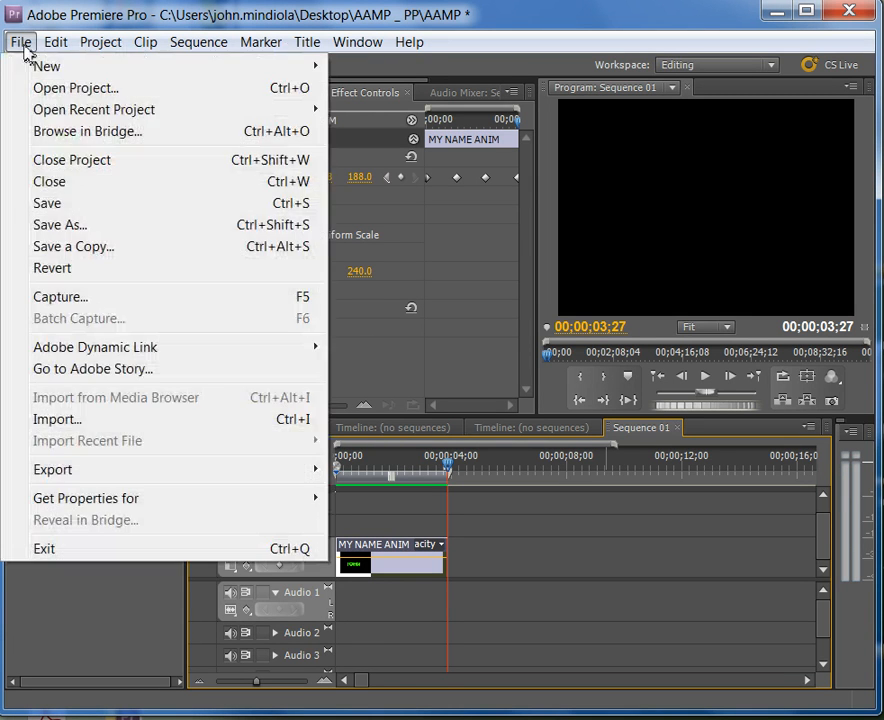
{"action": "left_click", "coordinate": [59, 206]}
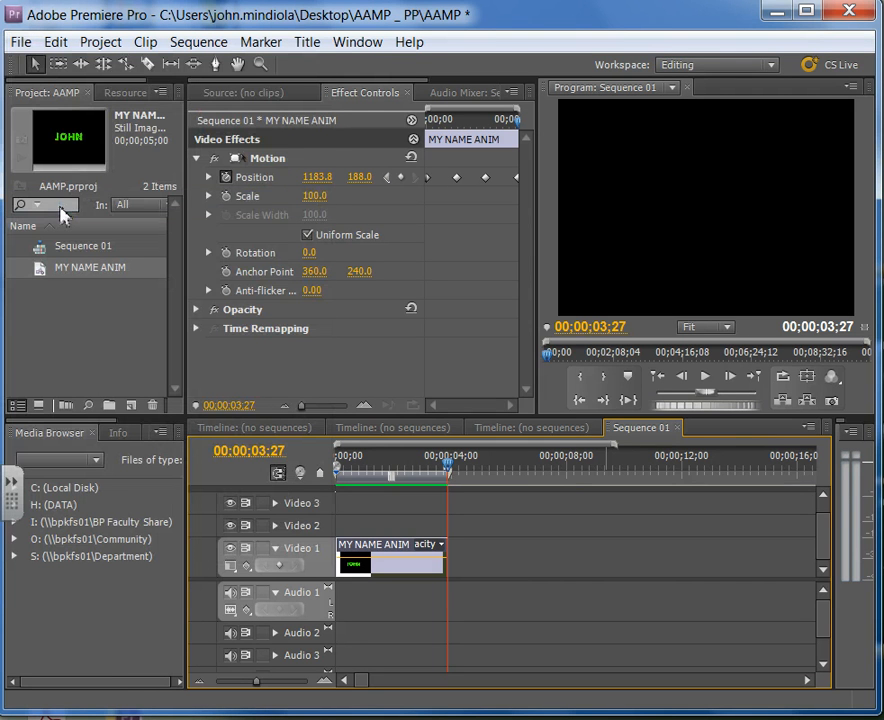
{"action": "left_click", "coordinate": [20, 46]}
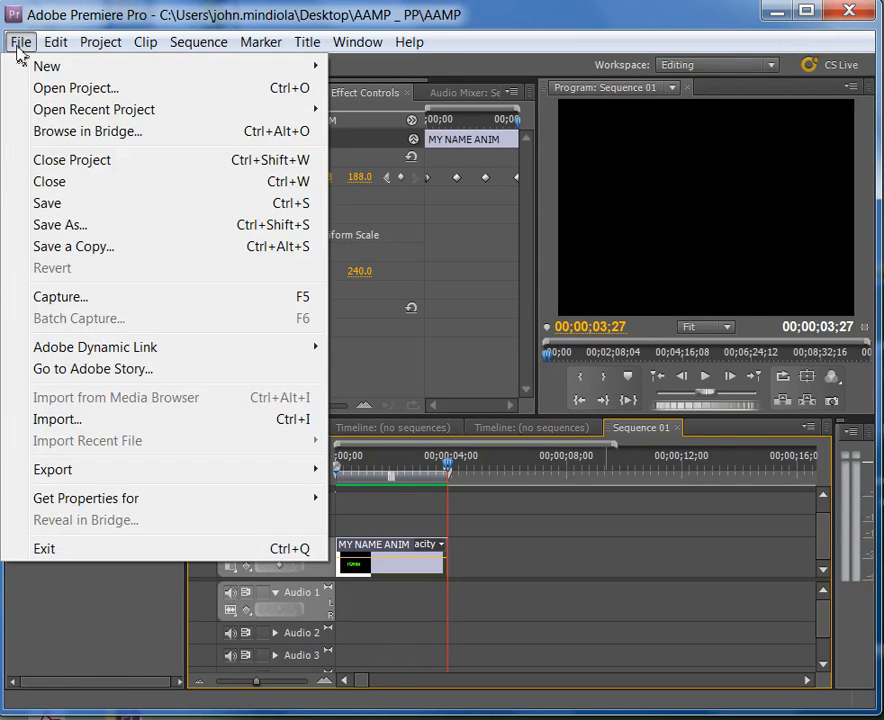
{"action": "mouse_move", "coordinate": [318, 476]}
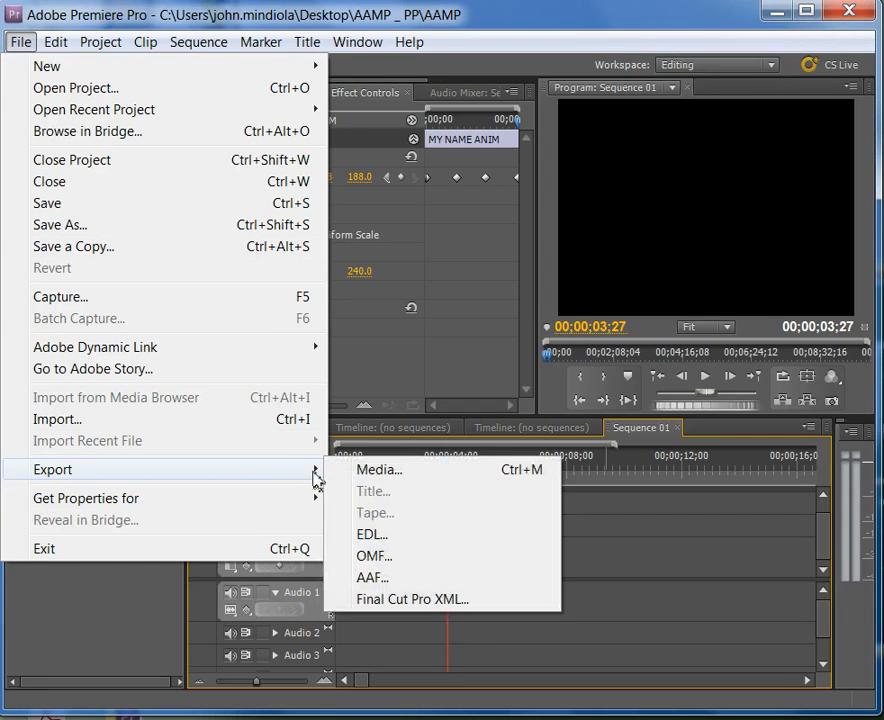
{"action": "left_click", "coordinate": [386, 473]}
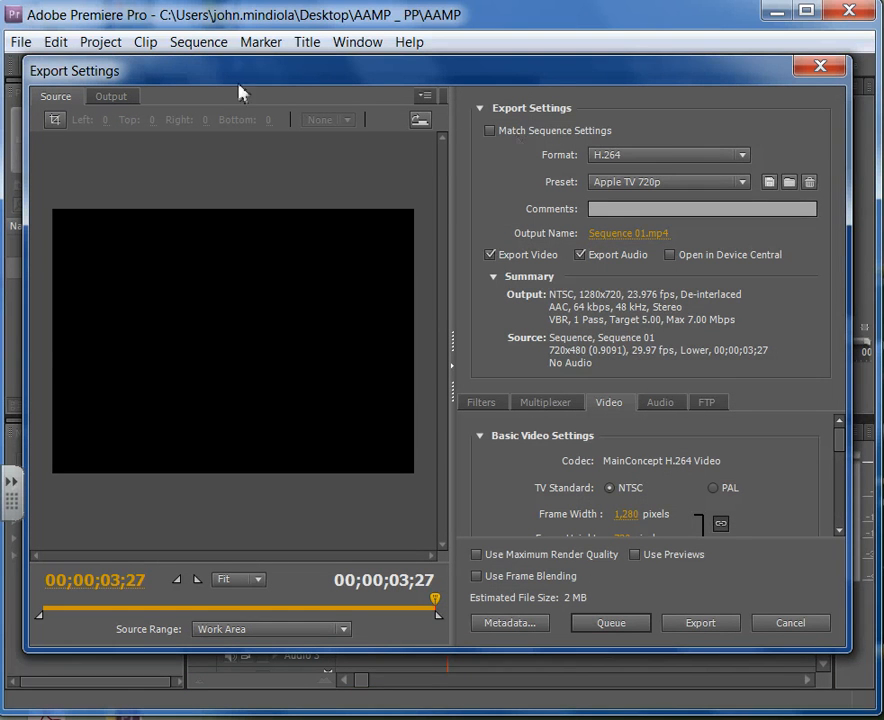
{"action": "left_click", "coordinate": [742, 158]}
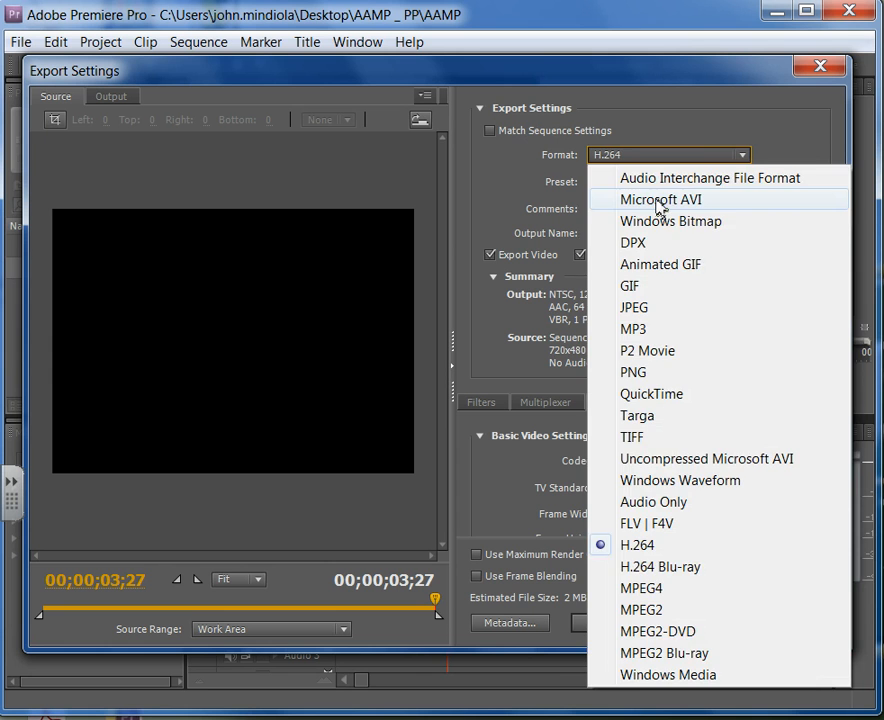
{"action": "key", "text": "Escape"}
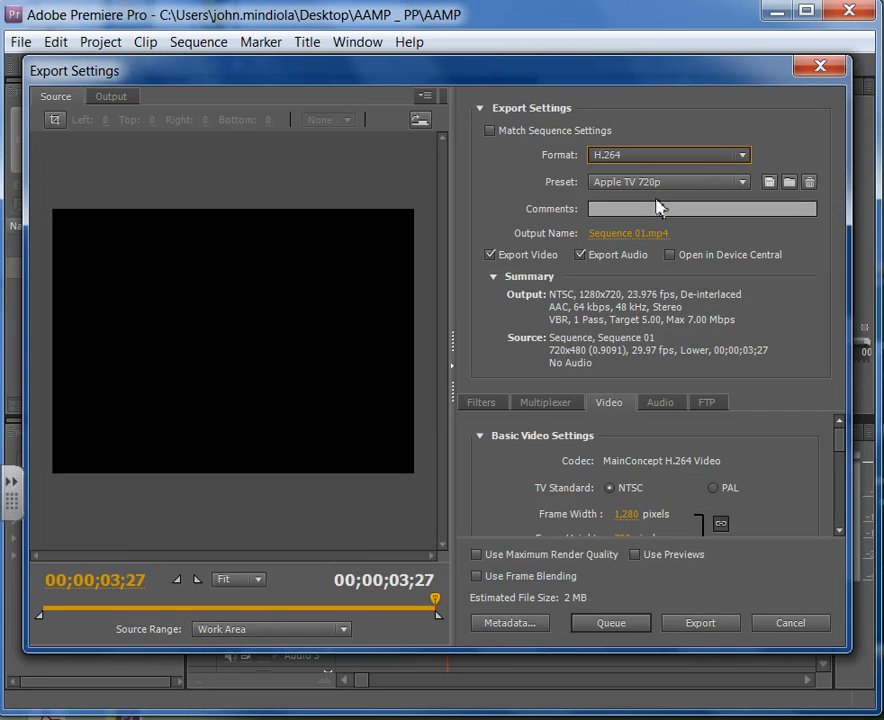
Set the export format to Microsoft AVI with the NTSC DV preset, and review the available presets and the video settings
{"action": "left_click", "coordinate": [744, 183]}
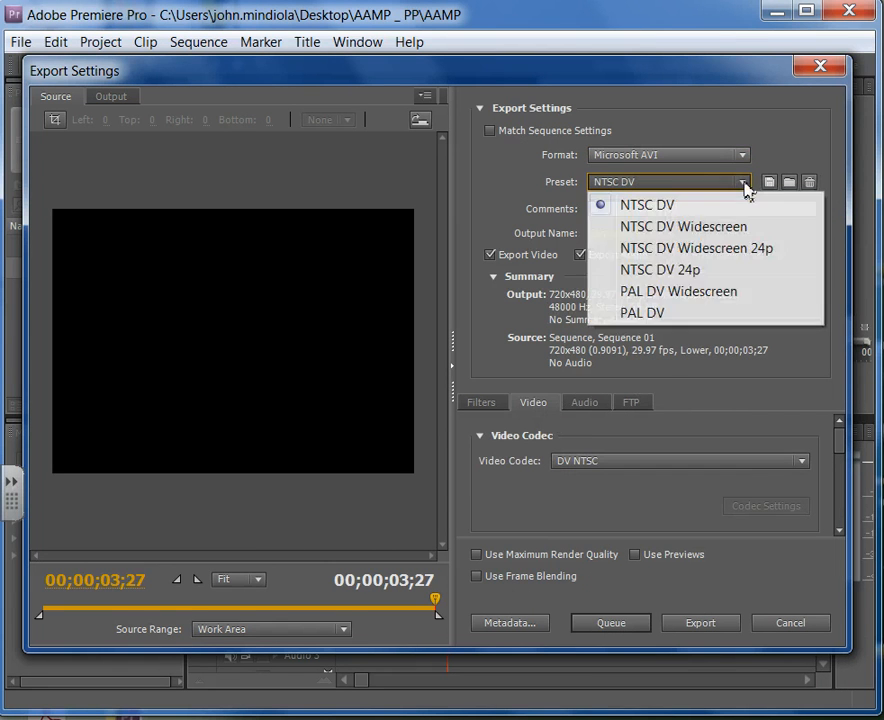
{"action": "left_click", "coordinate": [800, 153]}
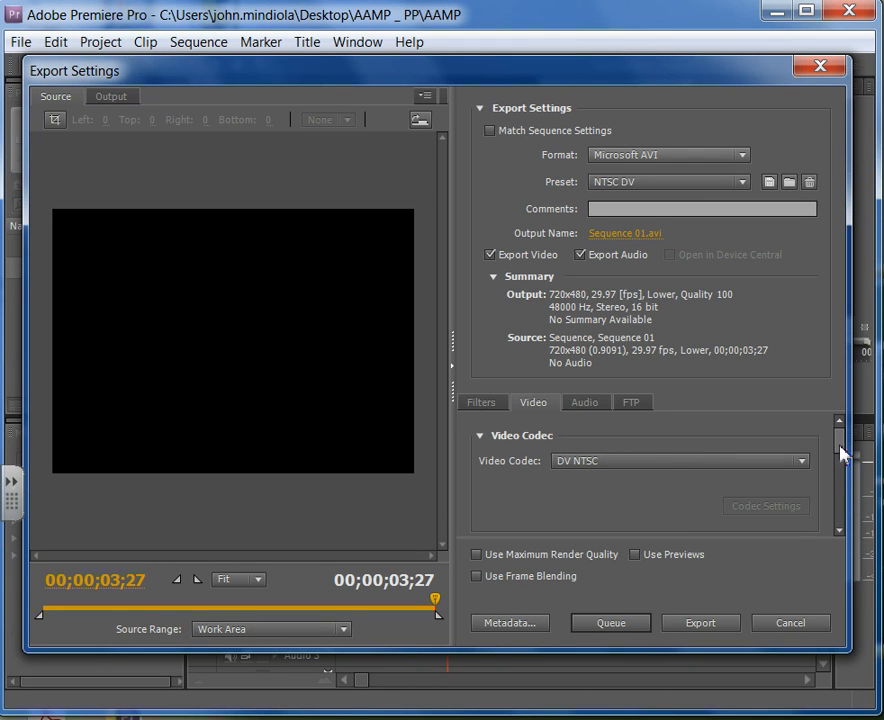
{"action": "left_click_drag", "start_coordinate": [842, 454], "coordinate": [862, 525]}
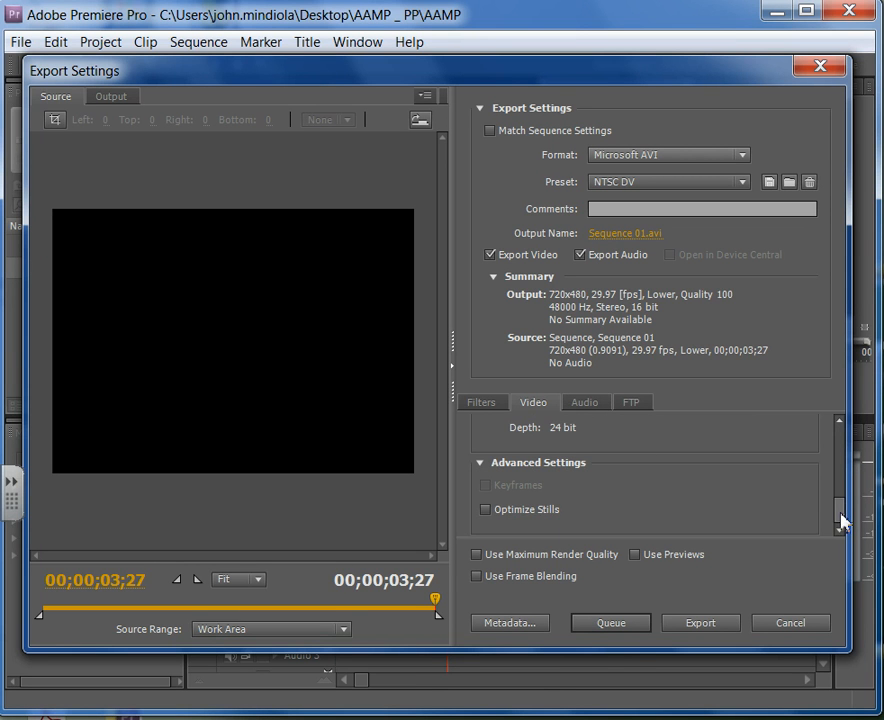
{"action": "scroll", "coordinate": [843, 520], "scroll_direction": "up", "scroll_amount": 2}
{"action": "left_click", "coordinate": [712, 190]}
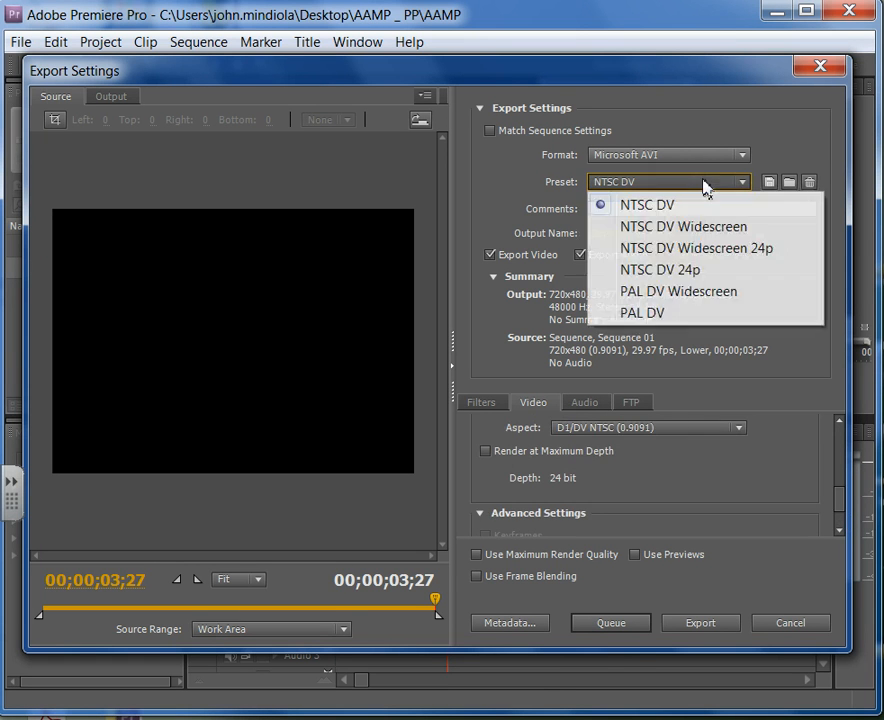
{"action": "left_click", "coordinate": [796, 142]}
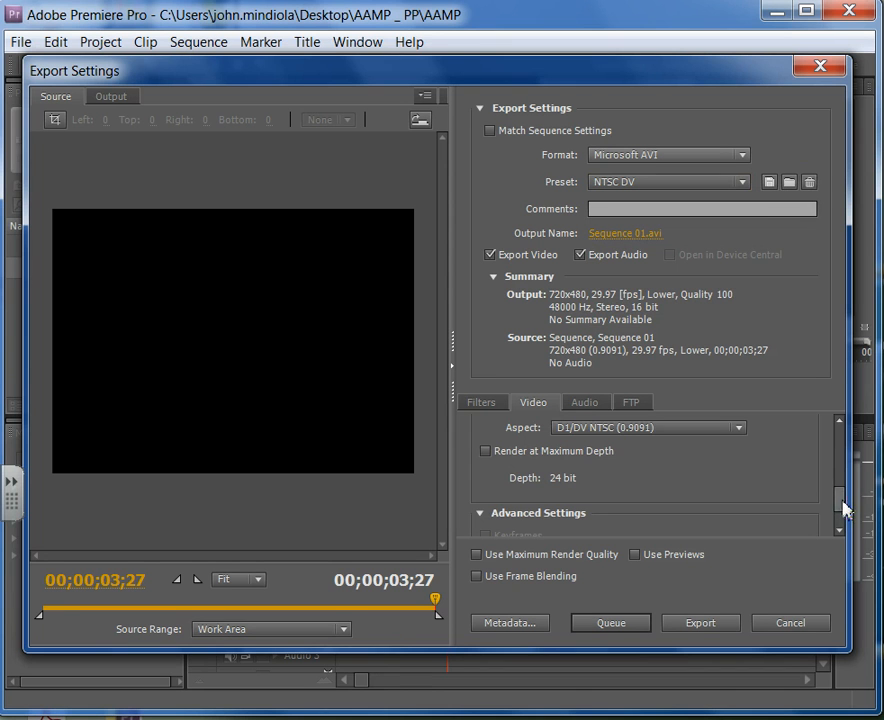
{"action": "left_click_drag", "start_coordinate": [843, 510], "coordinate": [850, 430]}
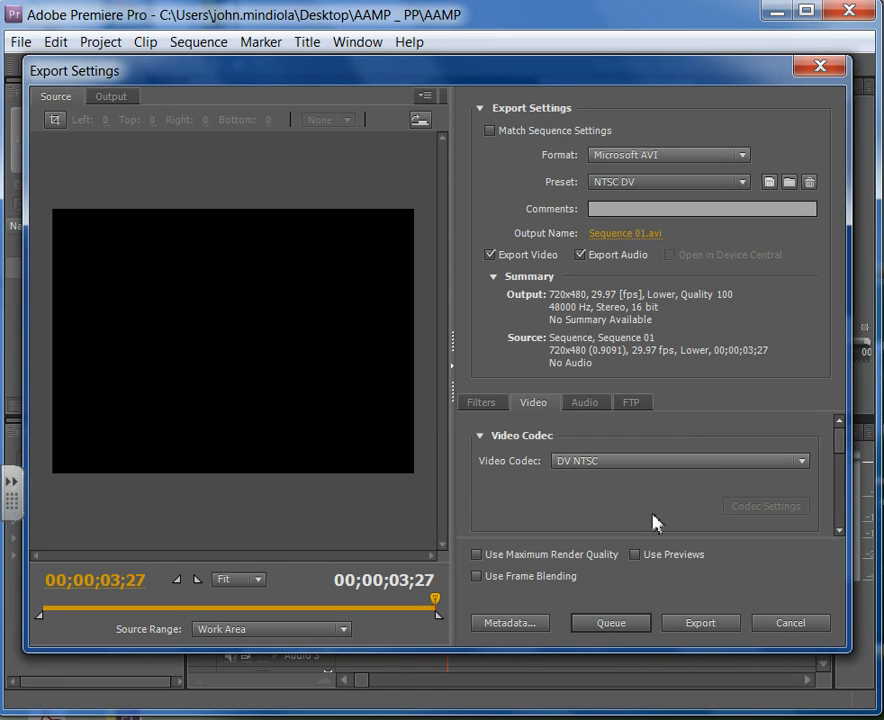